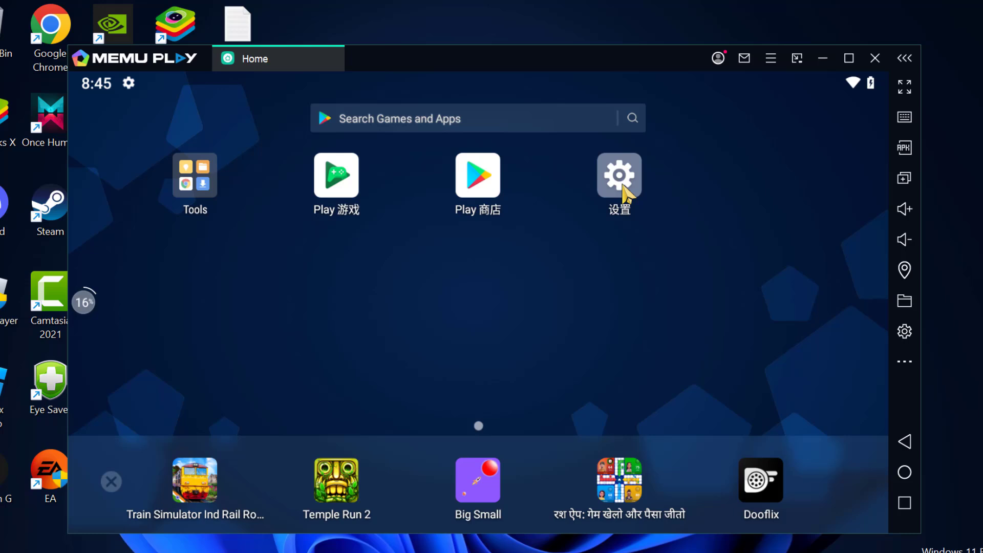
# Open Android Settings and go to System, then Languages & input.
pyautogui.click(620, 187)
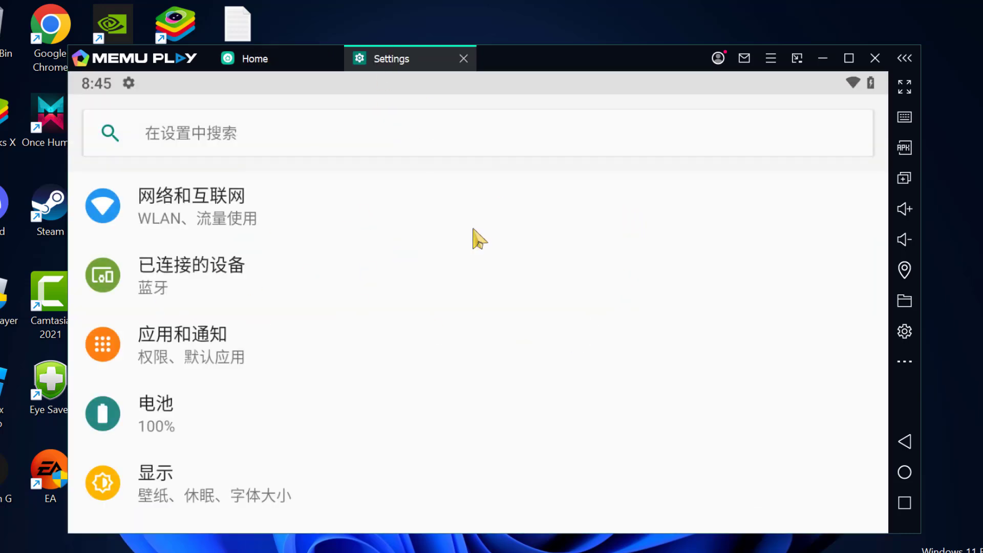
pyautogui.scroll(-2, 329, 253)
pyautogui.scroll(-4, 289, 308)
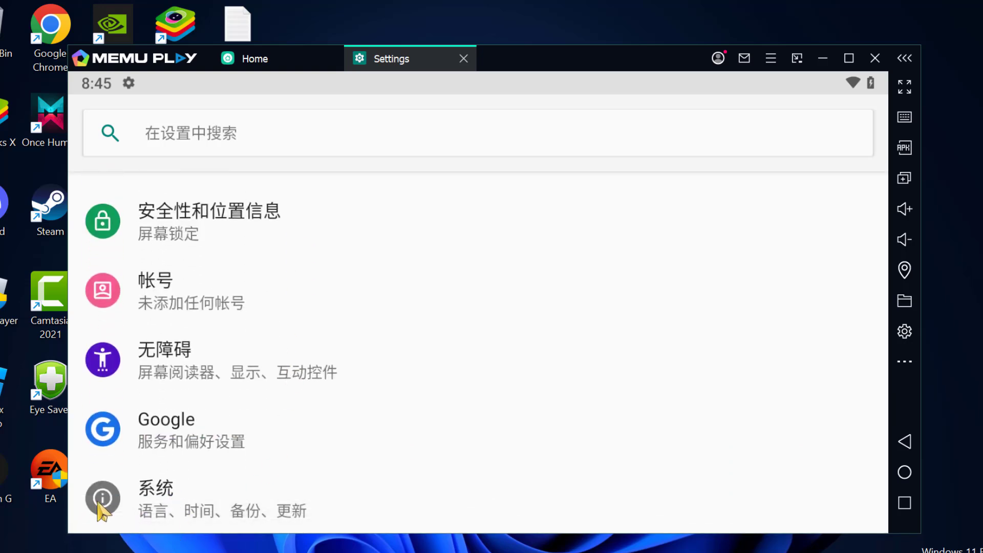
pyautogui.click(116, 508)
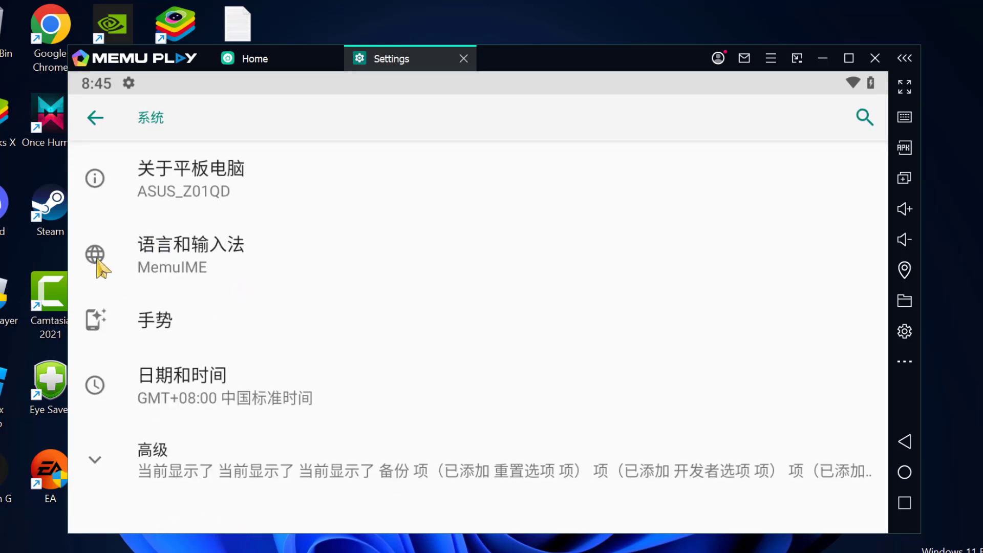
pyautogui.click(170, 262)
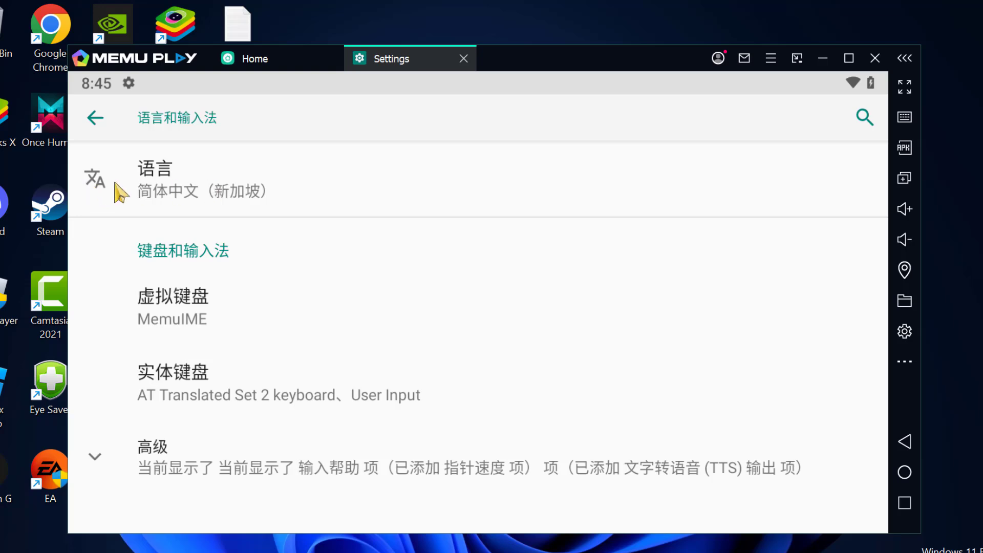
# From Language preferences, add English with the United States regional variant.
pyautogui.click(156, 191)
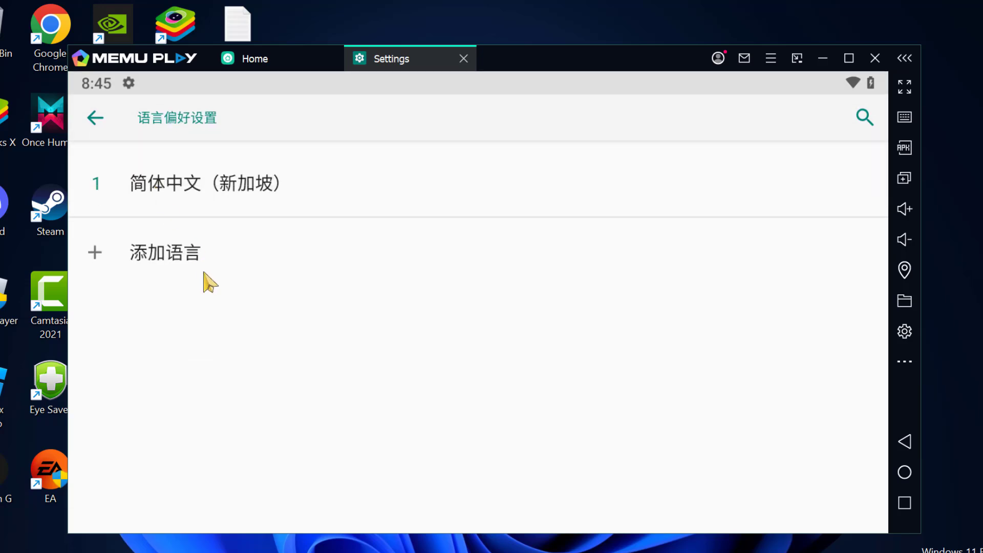
pyautogui.click(103, 260)
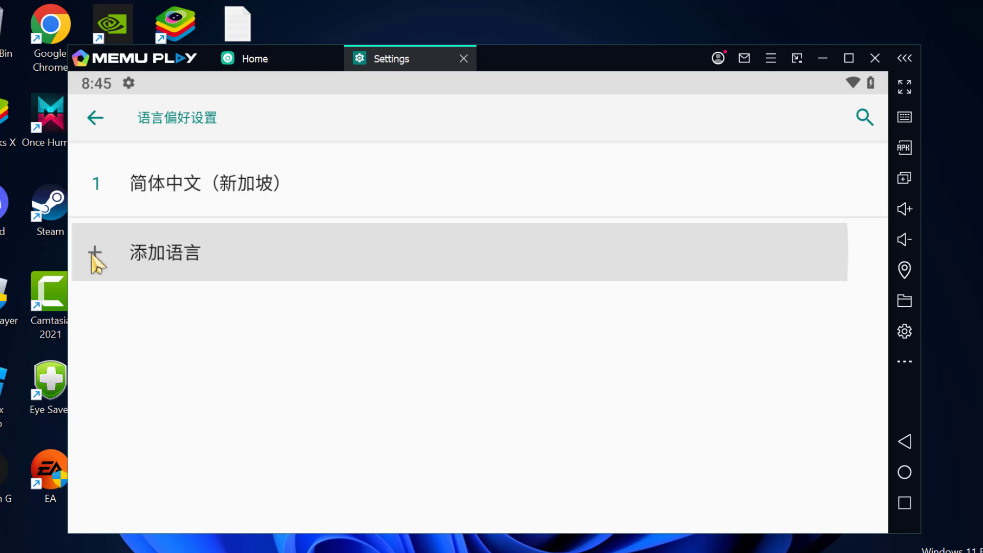
pyautogui.scroll(-3, 185, 277)
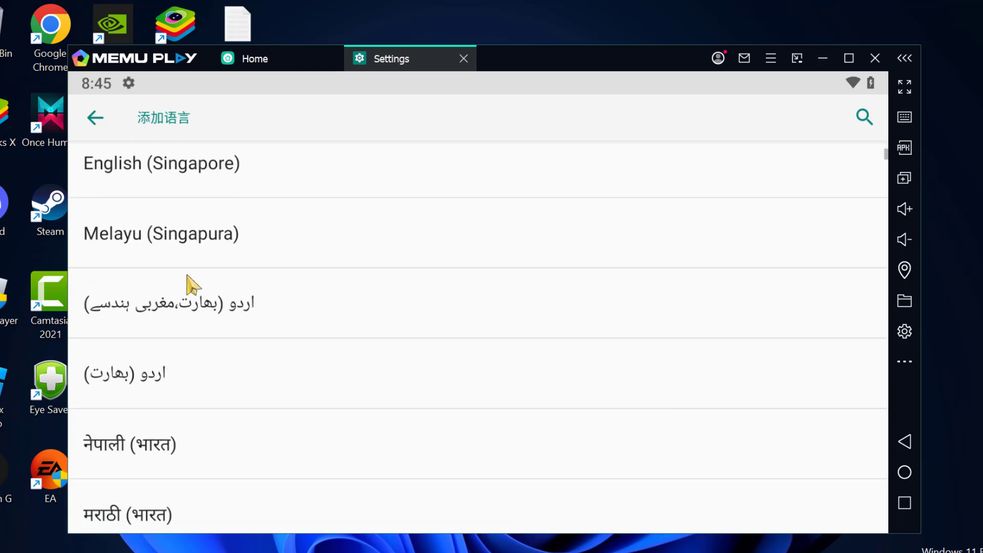
pyautogui.scroll(-3, 188, 291)
pyautogui.scroll(-3, 187, 318)
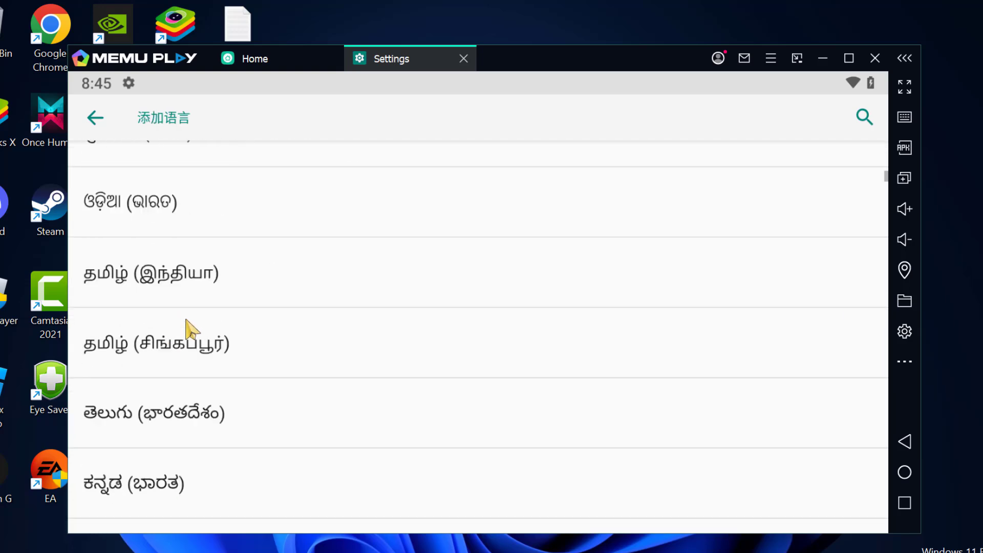
pyautogui.scroll(-3, 187, 318)
pyautogui.scroll(-3, 187, 318)
pyautogui.scroll(-4, 186, 333)
pyautogui.scroll(-4, 187, 332)
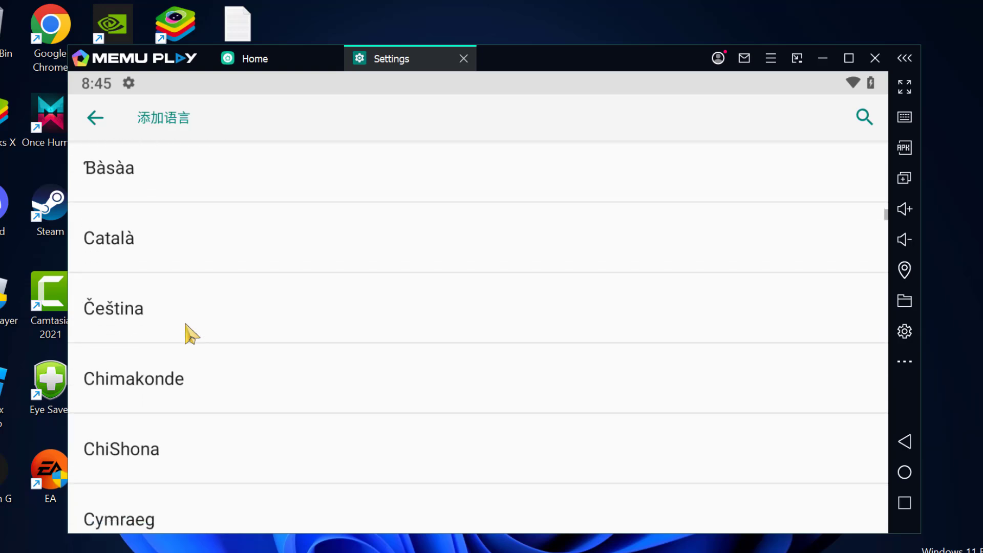
pyautogui.scroll(-2, 187, 333)
pyautogui.scroll(-2, 187, 333)
pyautogui.scroll(-3, 189, 333)
pyautogui.scroll(-3, 189, 333)
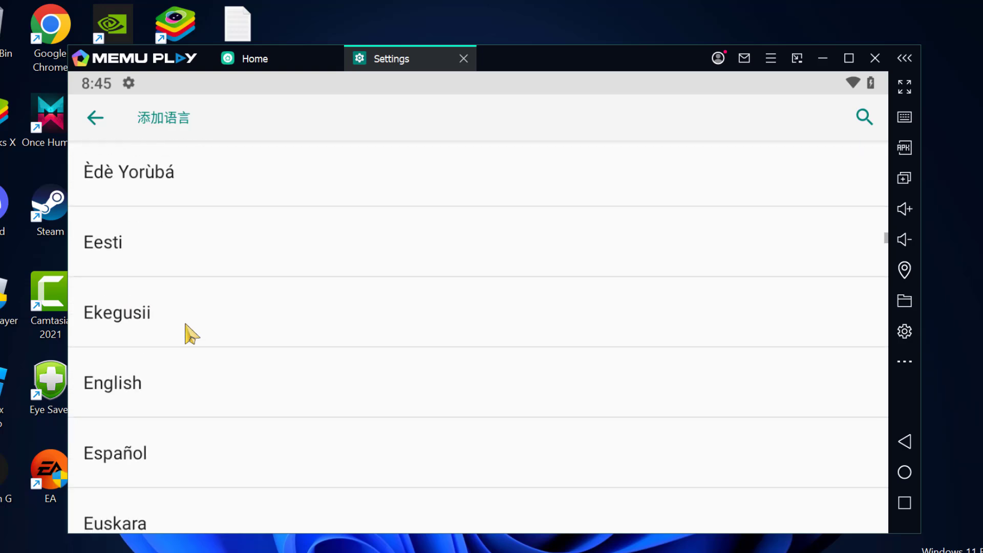
pyautogui.scroll(-3, 169, 292)
pyautogui.scroll(2, 192, 254)
pyautogui.scroll(2, 154, 323)
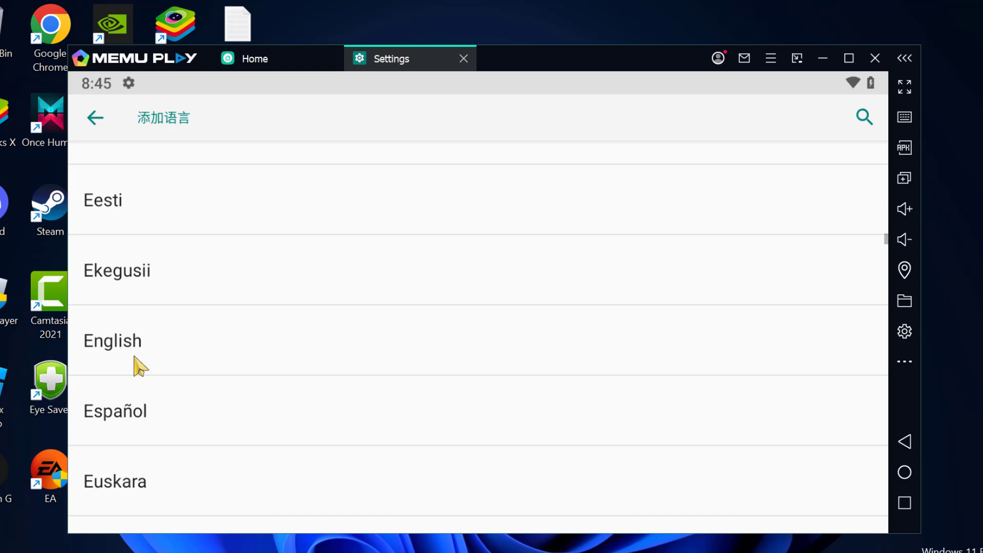
pyautogui.click(137, 361)
pyautogui.scroll(-3, 172, 298)
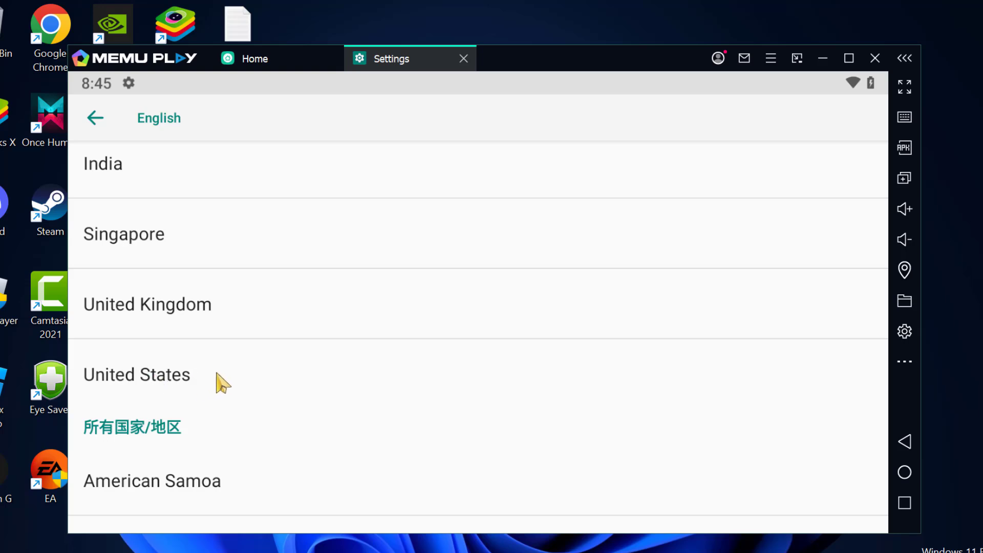
pyautogui.click(188, 374)
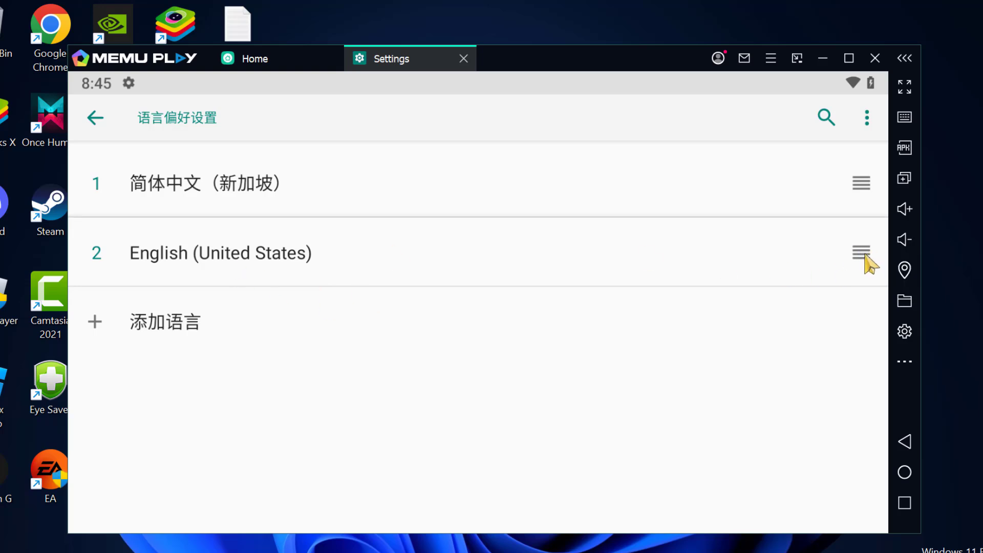
# Drag English (United States) above Simplified Chinese (Singapore) in the language list.
pyautogui.moveTo(862, 255); pyautogui.dragTo(860, 183)
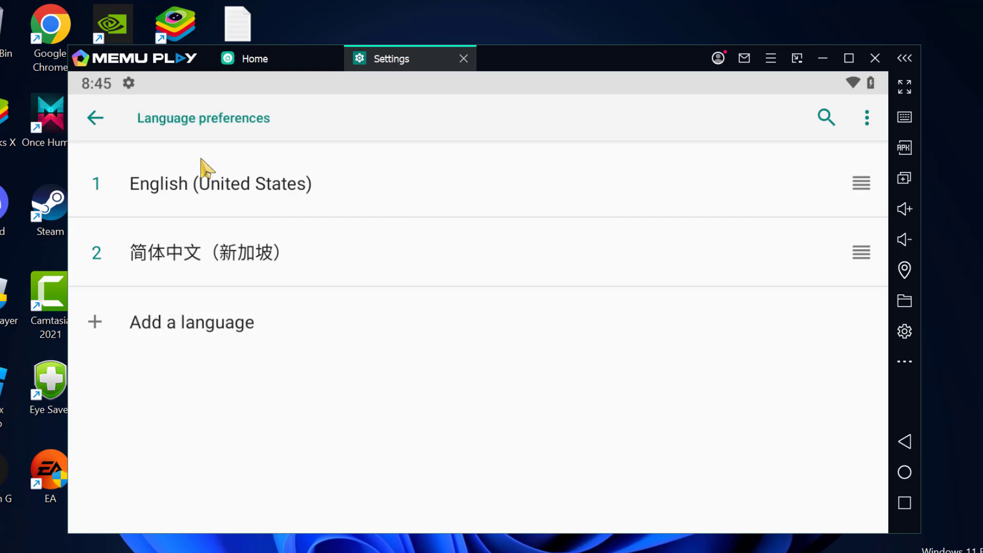
# Remove Simplified Chinese (Singapore) from the language list and confirm the deletion.
pyautogui.click(867, 123)
pyautogui.click(810, 131)
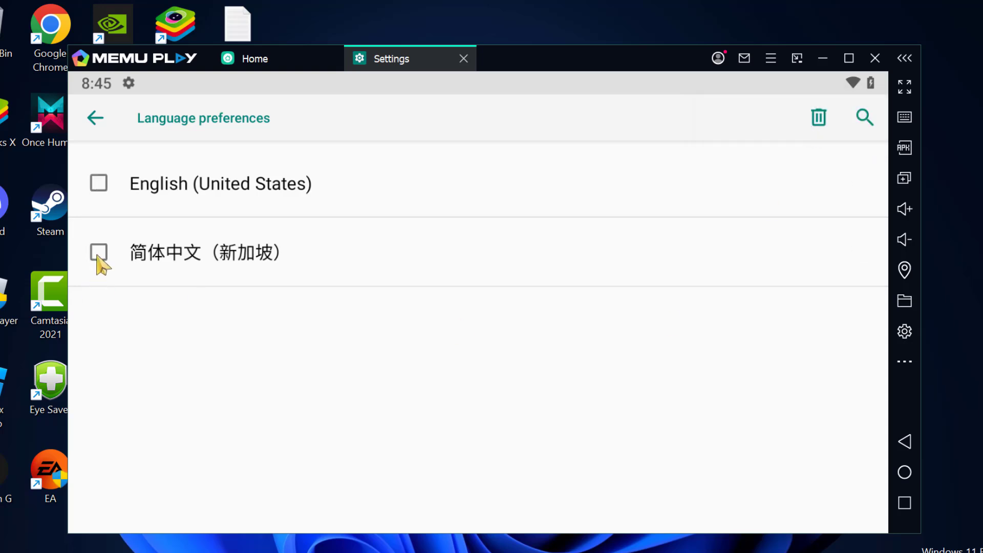
pyautogui.click(98, 252)
pyautogui.click(821, 120)
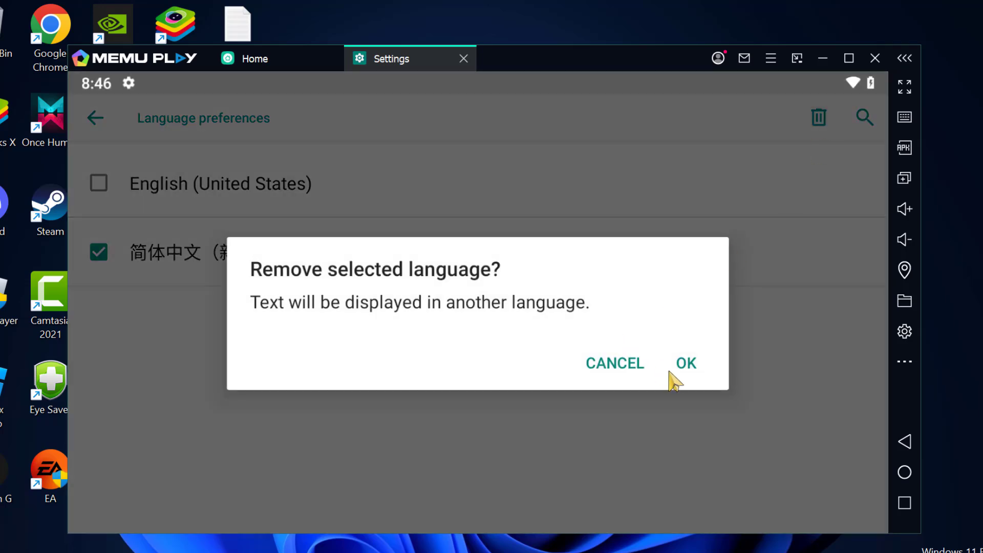
pyautogui.click(686, 364)
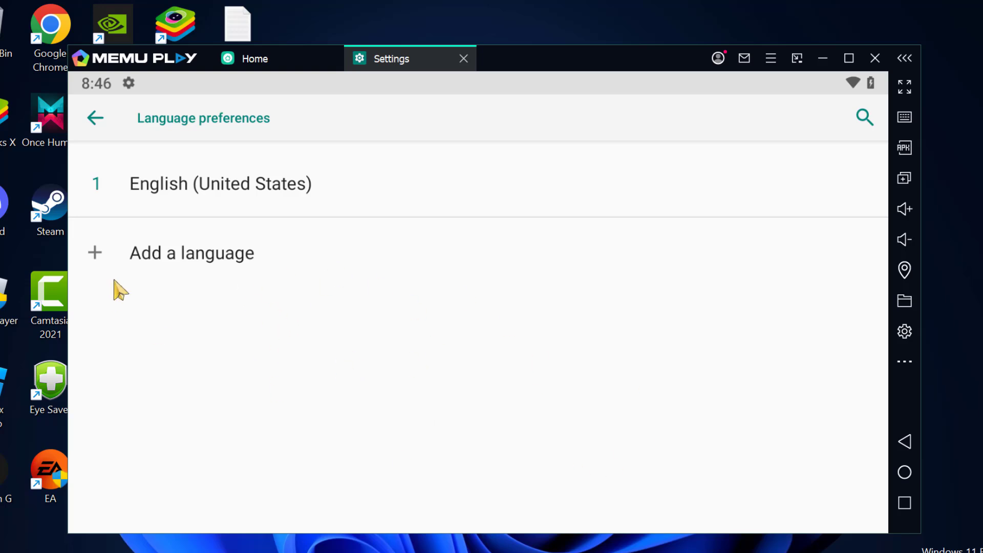
# Close the Settings app and return to the emulator home screen.
pyautogui.click(108, 123)
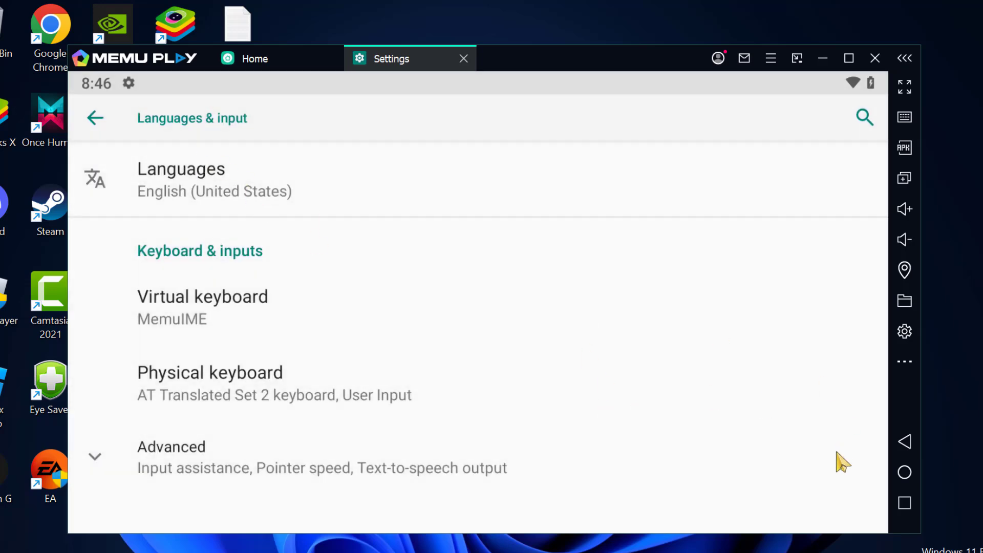
pyautogui.click(904, 504)
pyautogui.click(666, 128)
pyautogui.click(306, 54)
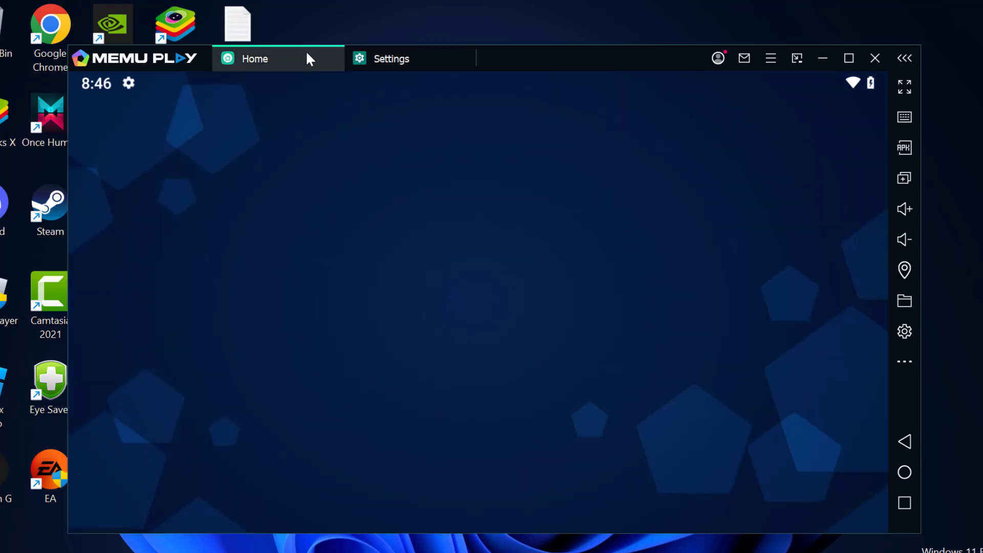